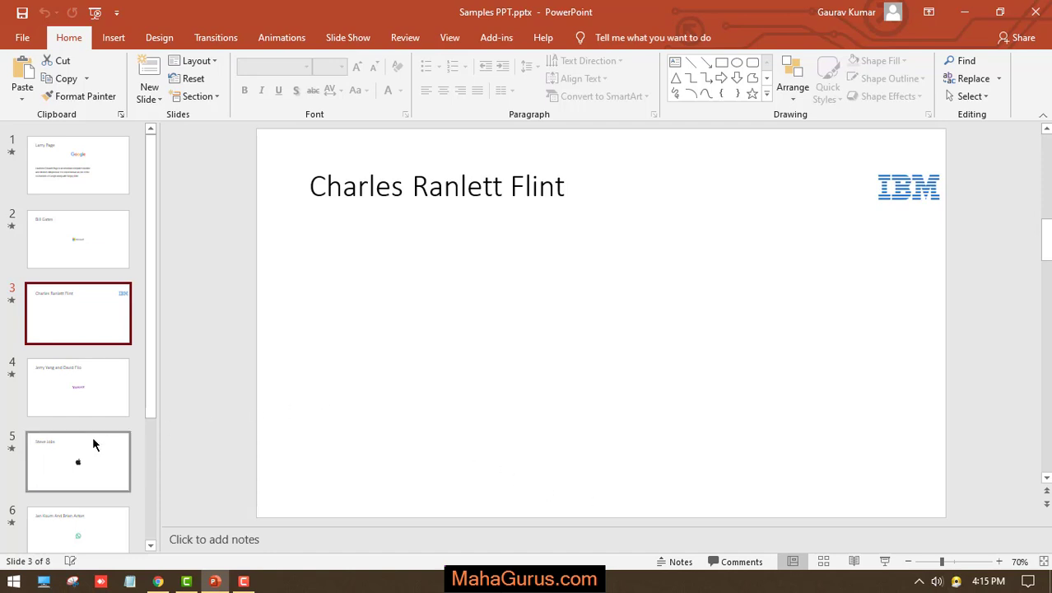
Step: Start inserting a SmartArt graphic from the Insert commands on slide 3
scroll(92, 436, down, 2)
scroll(92, 435, down, 1)
scroll(93, 497, up, 3)
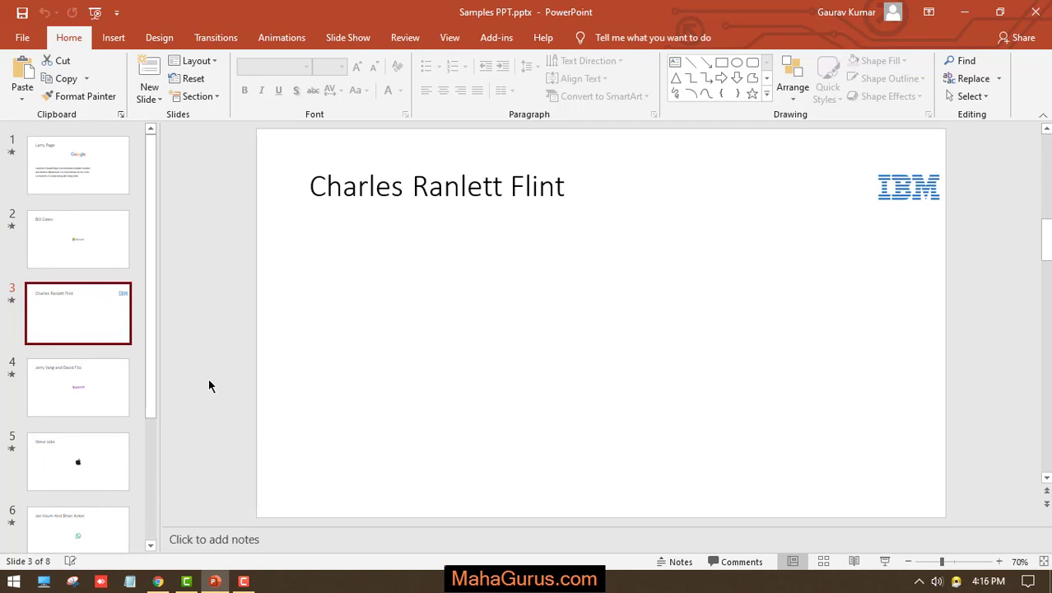
click(115, 38)
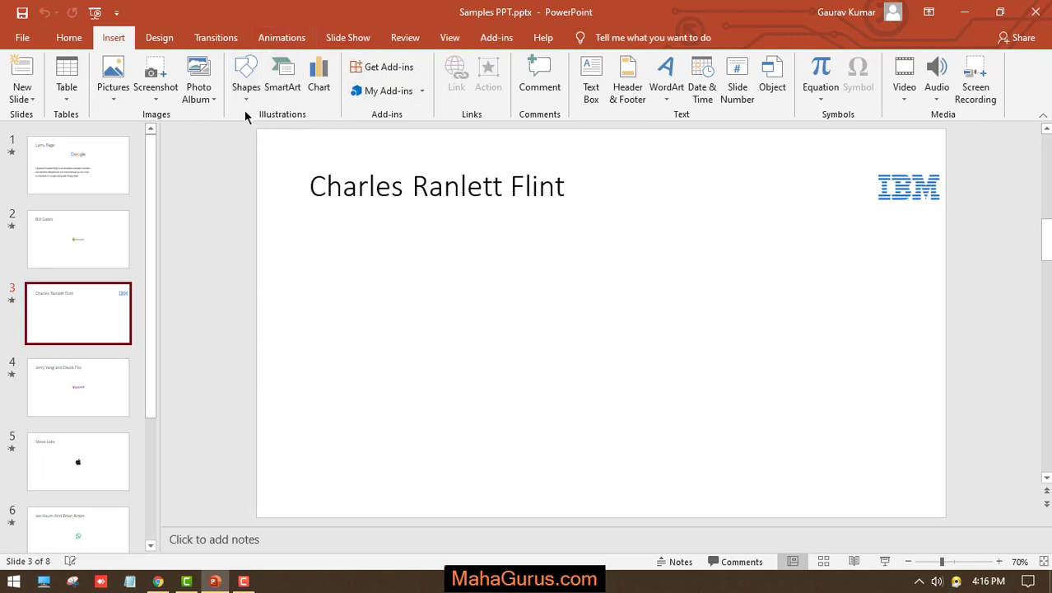
click(293, 96)
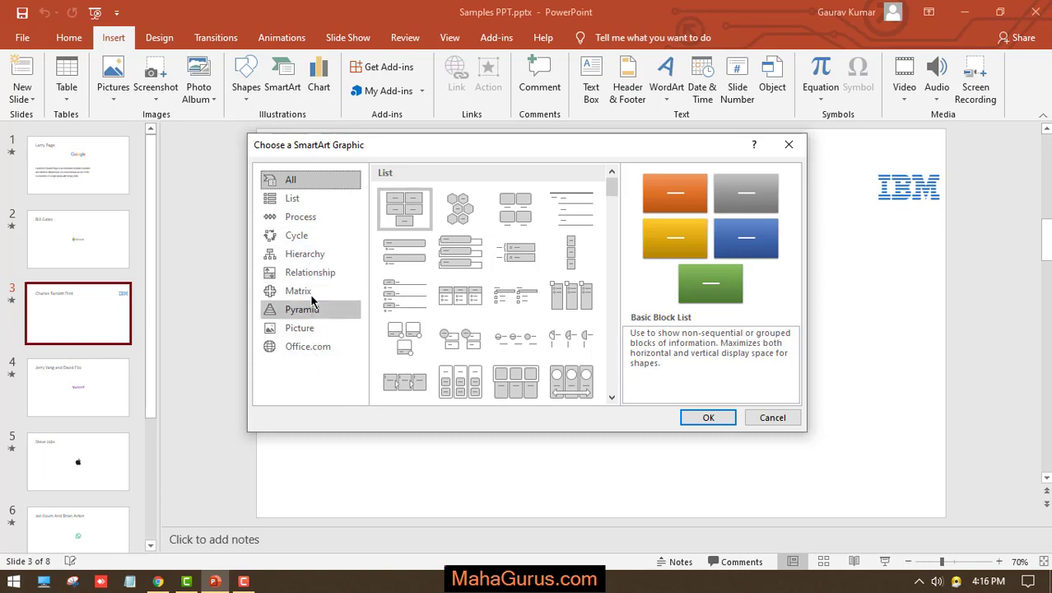
Step: Pick Name and Title Organization Chart from the Hierarchy layouts
click(307, 258)
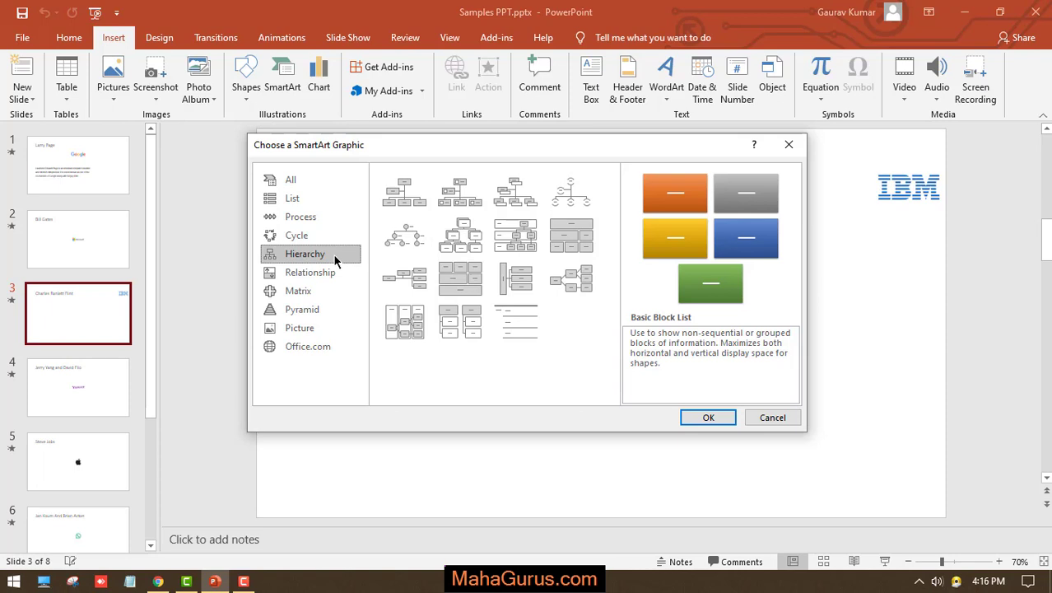
click(520, 209)
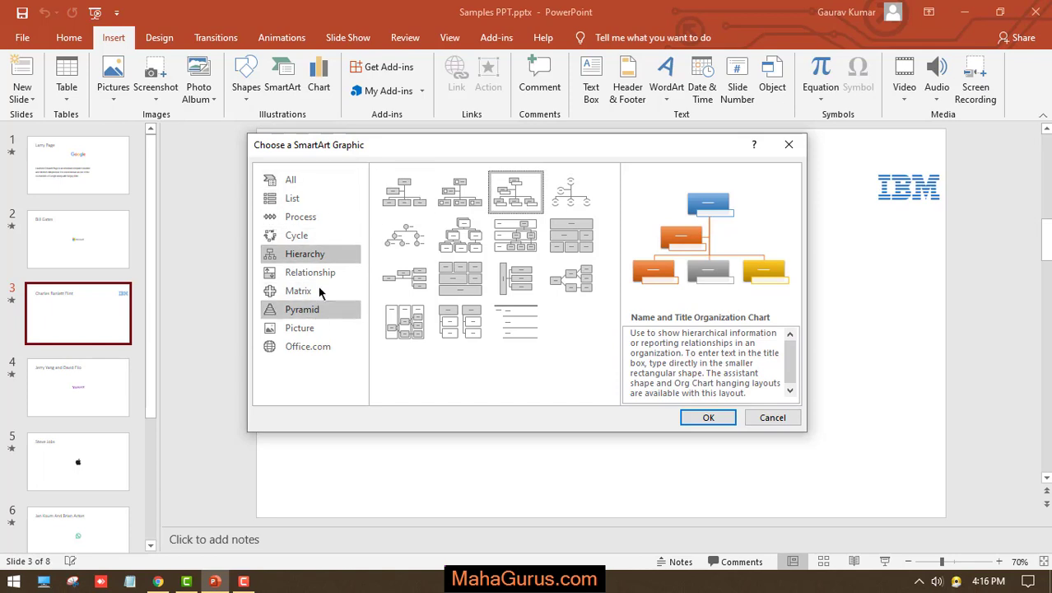
click(321, 217)
click(339, 255)
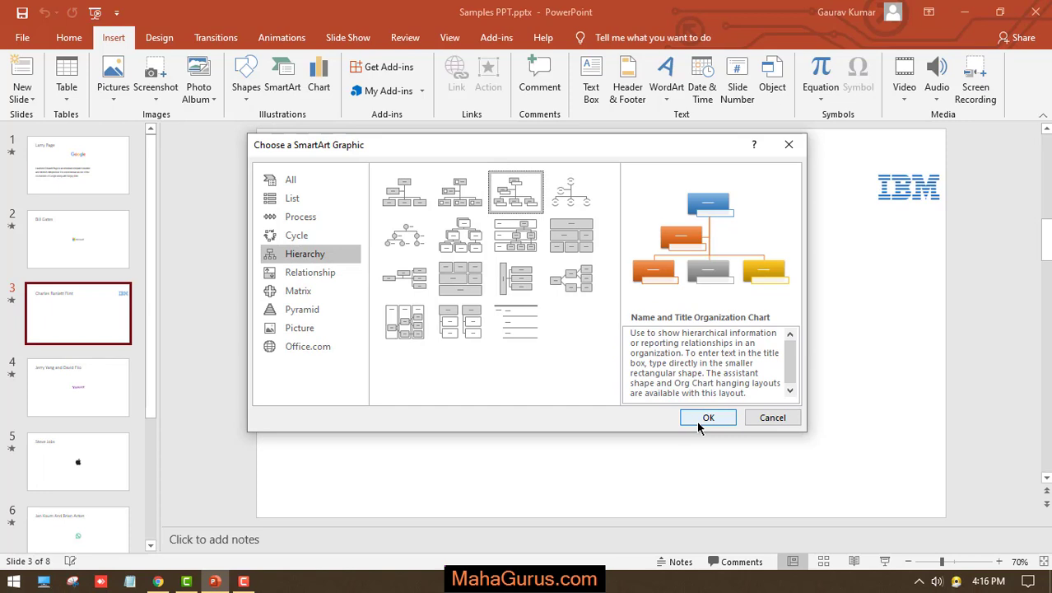
Step: Insert the org chart, shrink it, and place it below the repositioned slide title
double_click(519, 202)
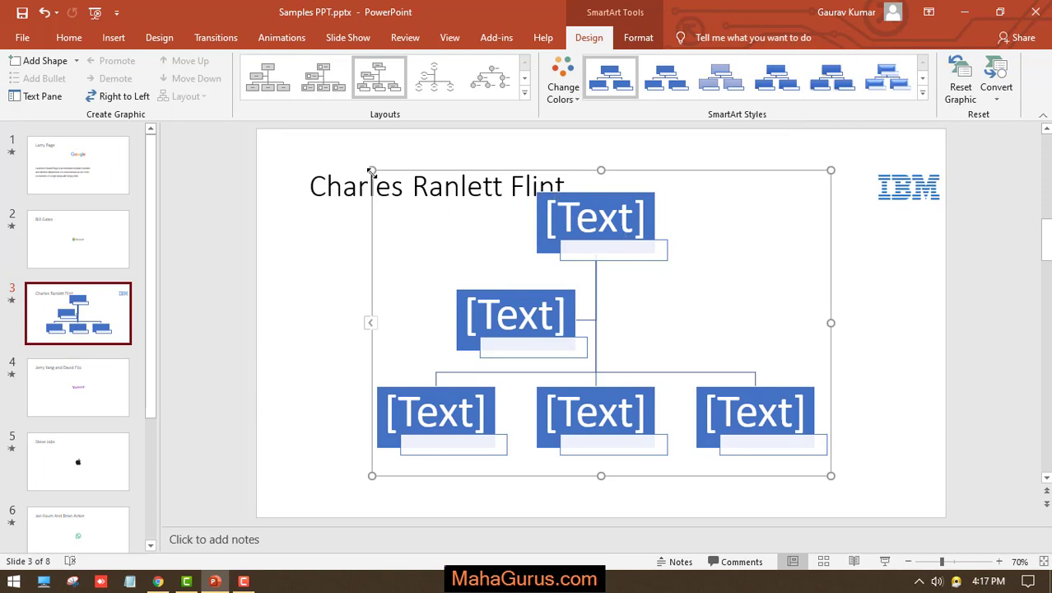
mouse_move(372, 171)
mouse_down()
mouse_move(472, 220)
mouse_move(440, 225)
mouse_up()
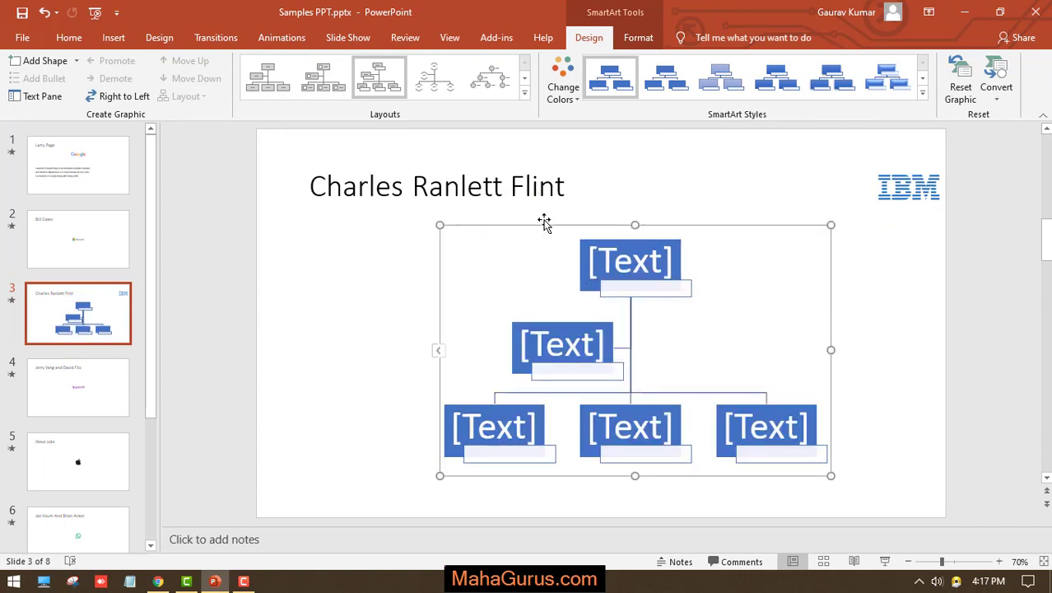
mouse_move(543, 223)
mouse_down()
mouse_move(460, 229)
mouse_move(485, 228)
mouse_up()
click(576, 274)
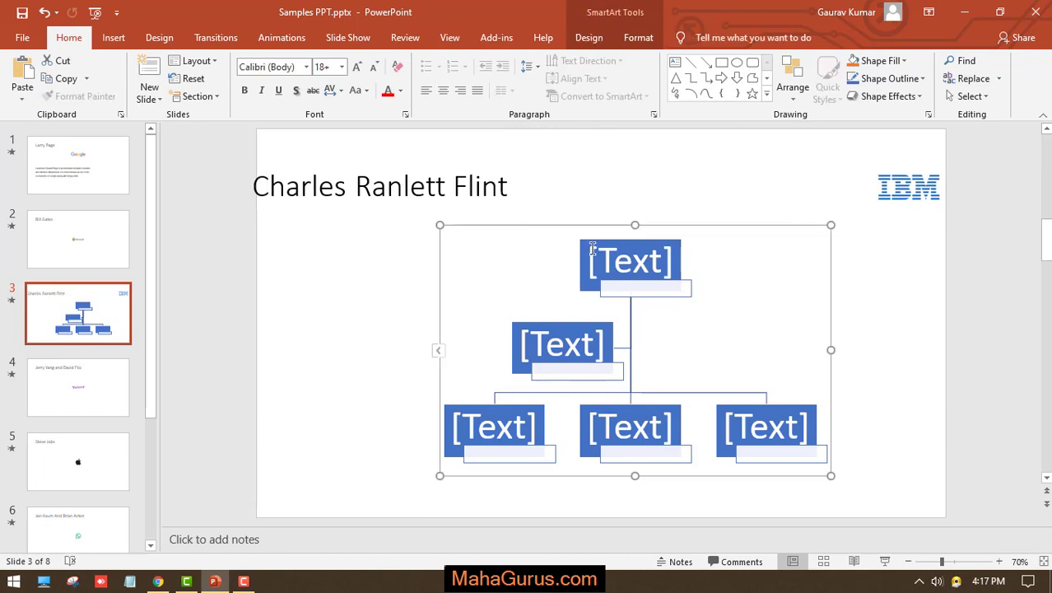
drag(578, 224, 464, 229)
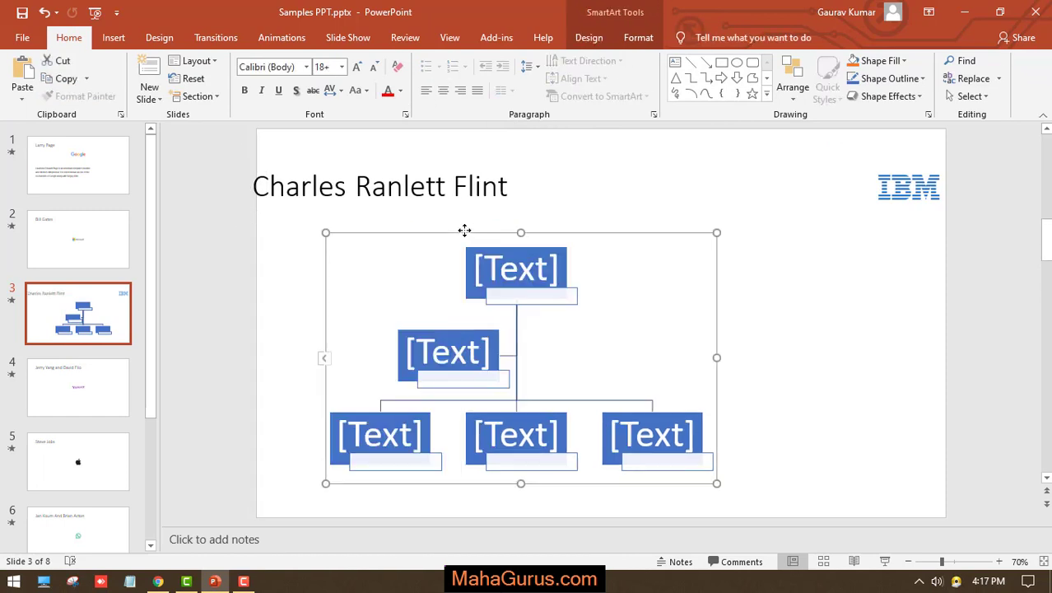
click(483, 184)
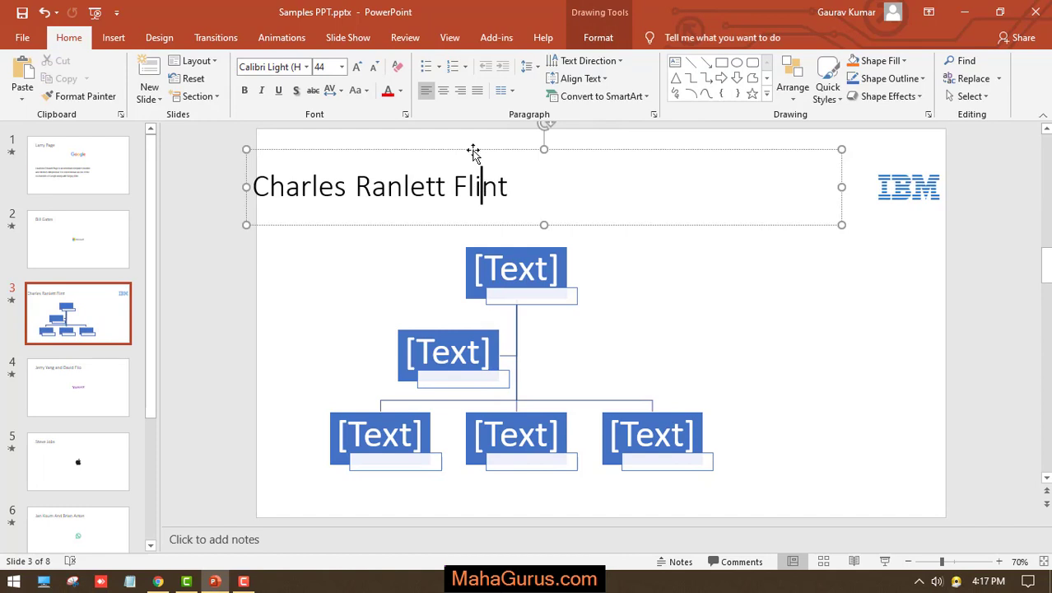
drag(473, 152, 497, 150)
click(615, 284)
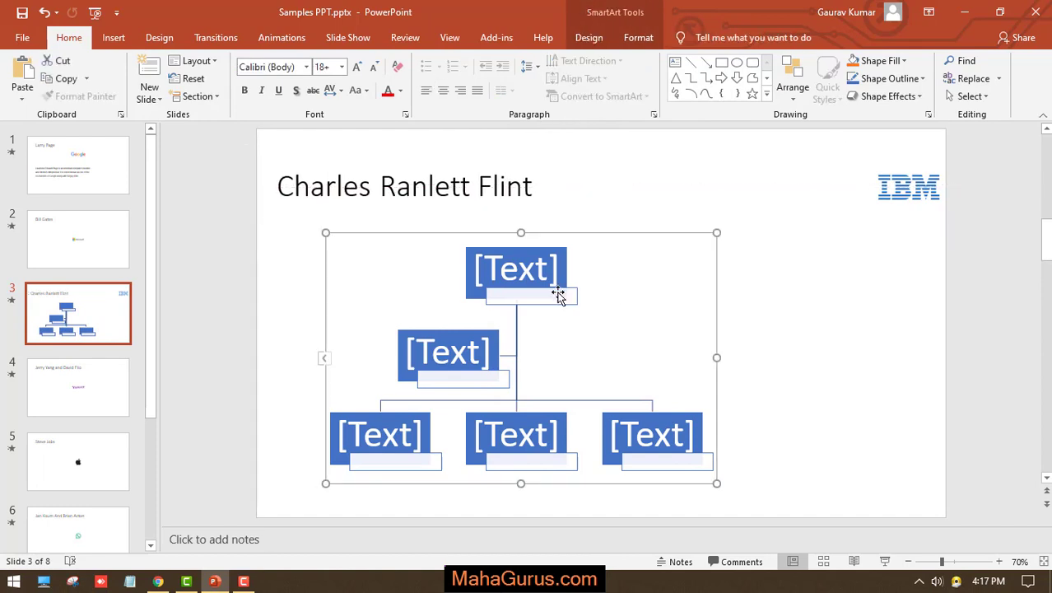
Step: Edit the text in the chart's lower boxes, clearing one box's placeholder text
click(680, 437)
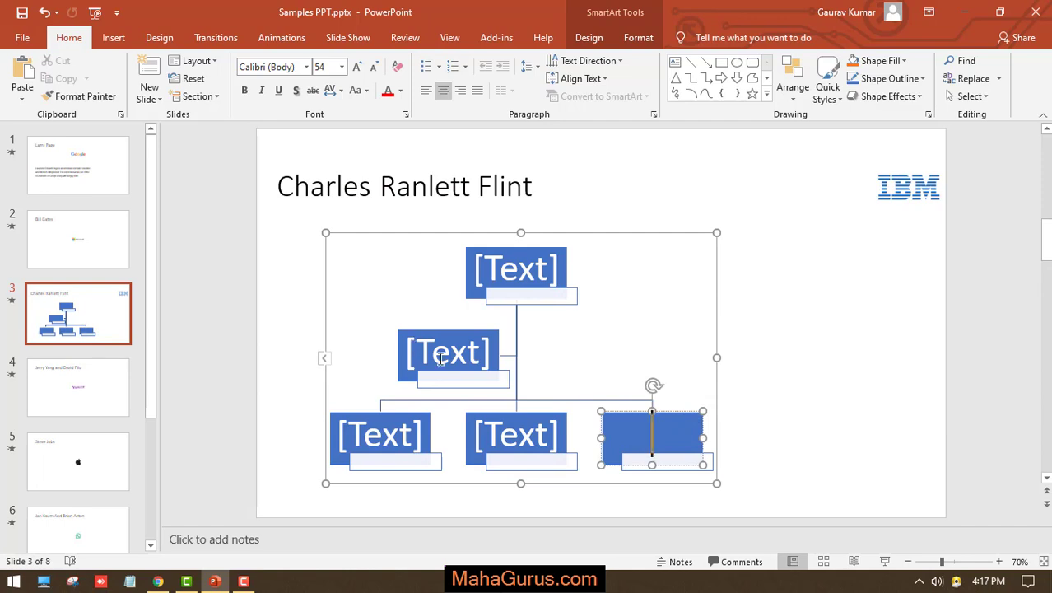
click(436, 358)
click(392, 436)
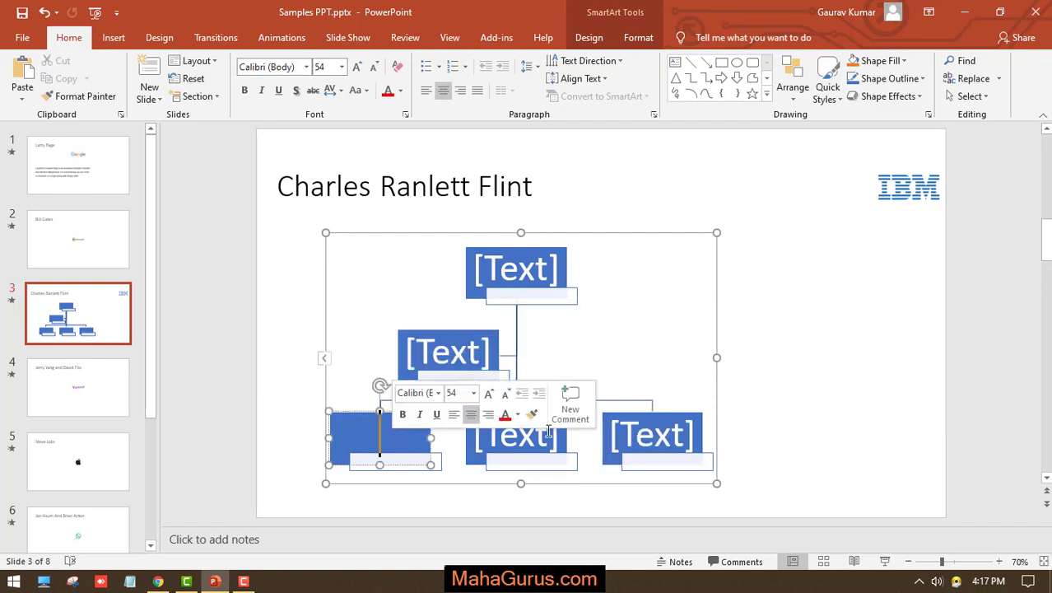
click(690, 434)
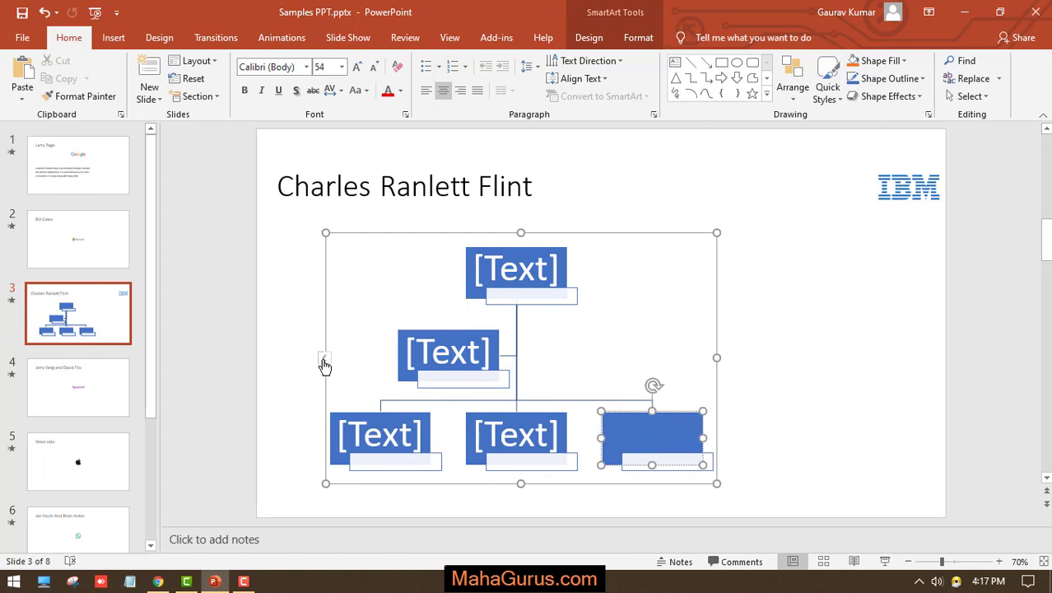
Step: Label the top box 'Grandmother' and the second-level box 'mother' using the Text Pane
click(324, 361)
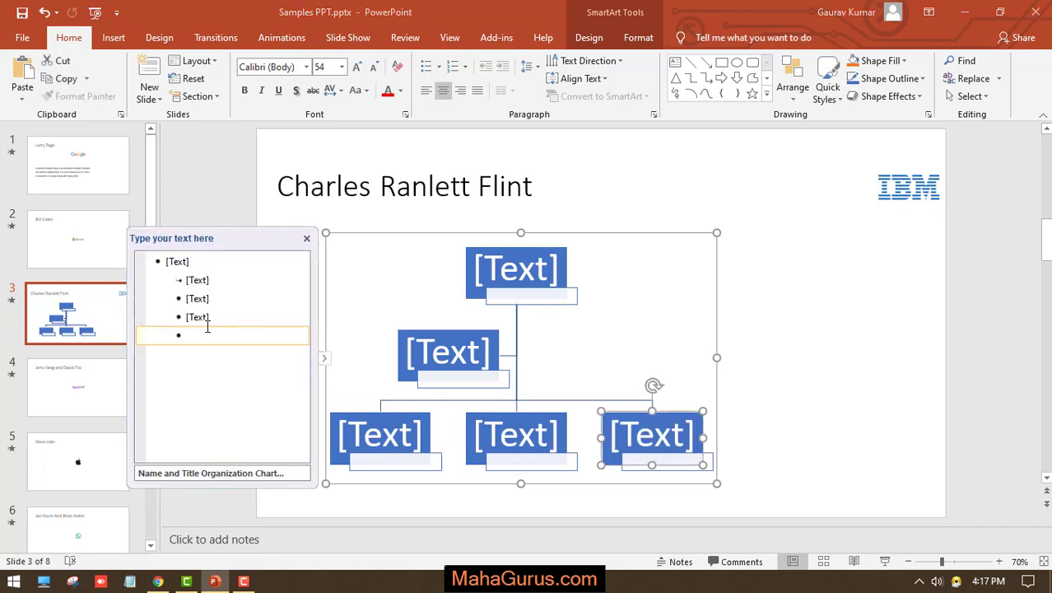
click(201, 301)
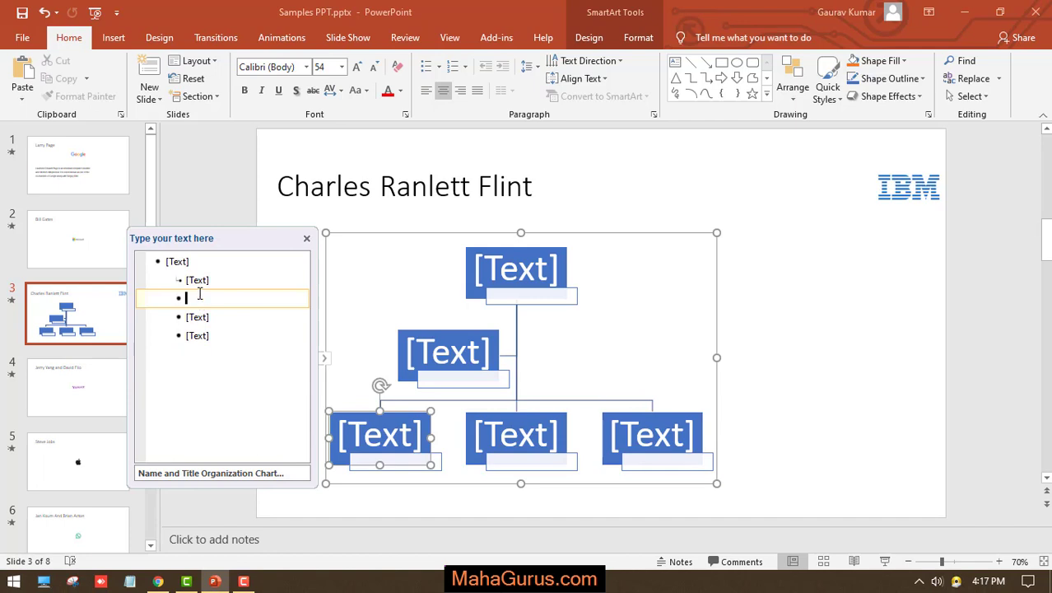
click(200, 280)
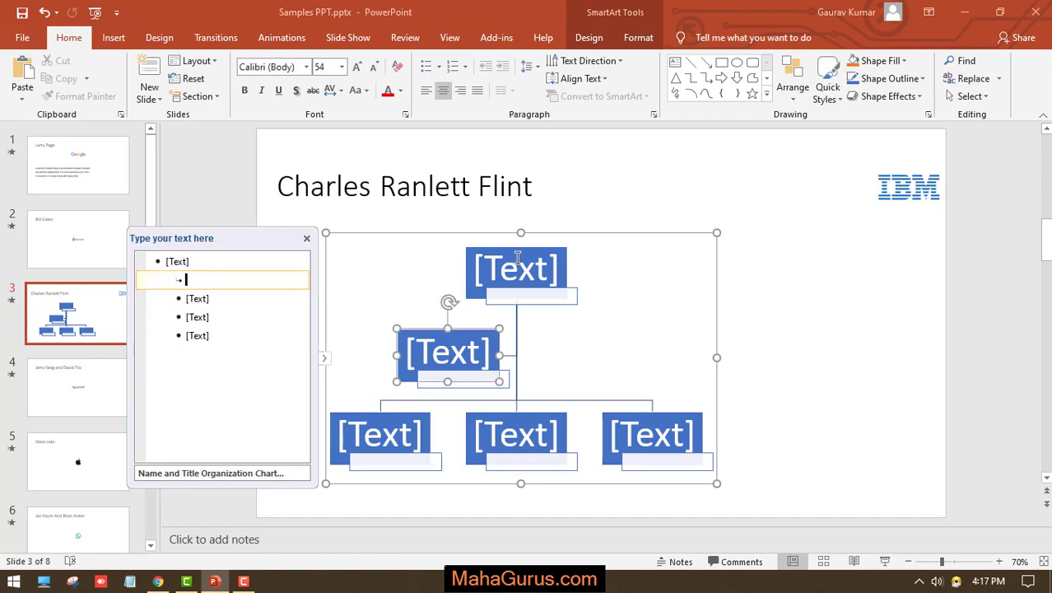
click(210, 261)
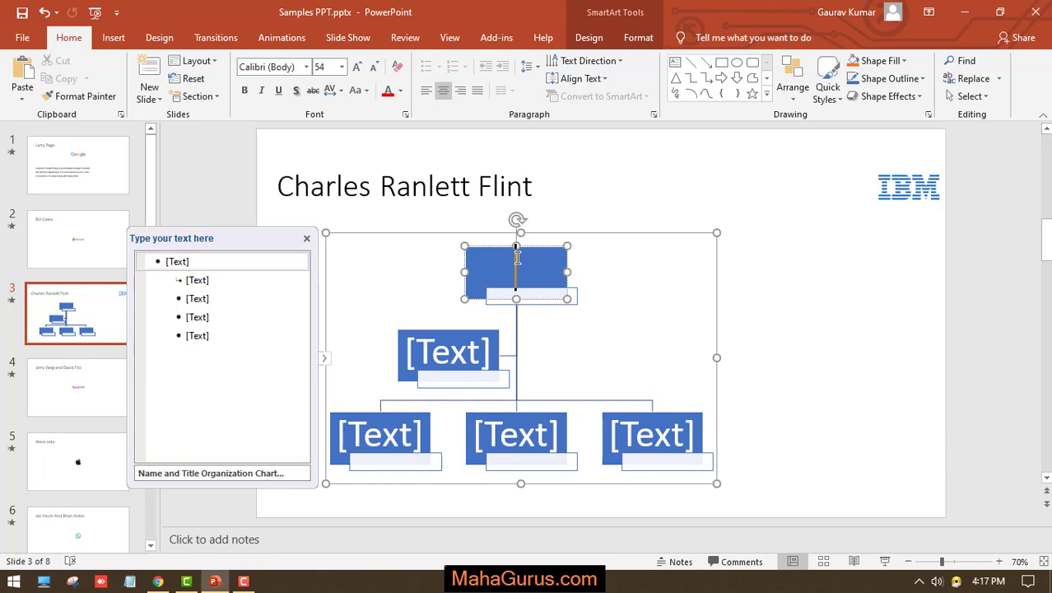
click(198, 262)
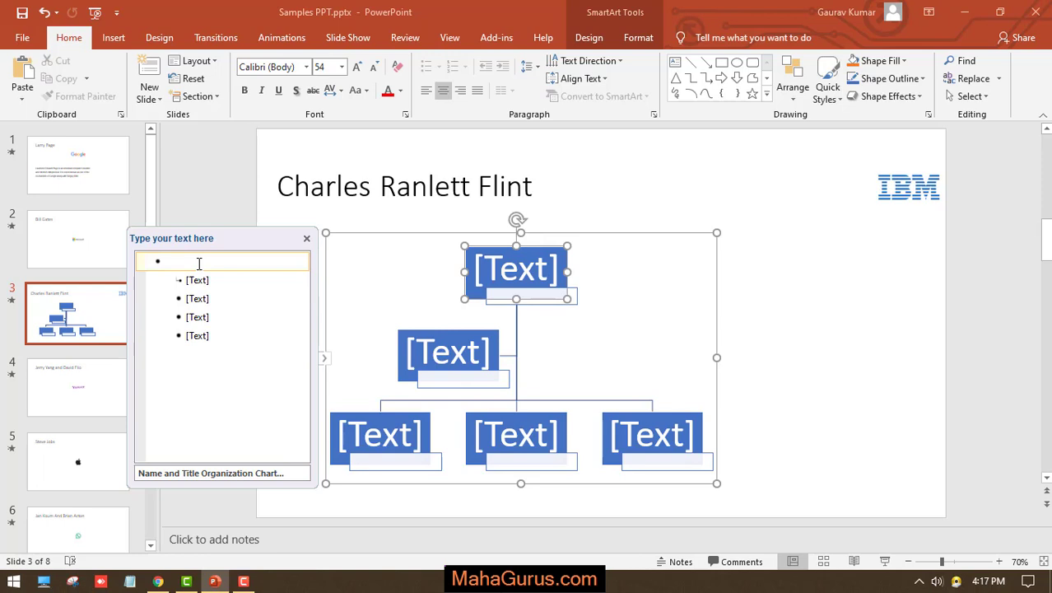
text(Grandmothe)
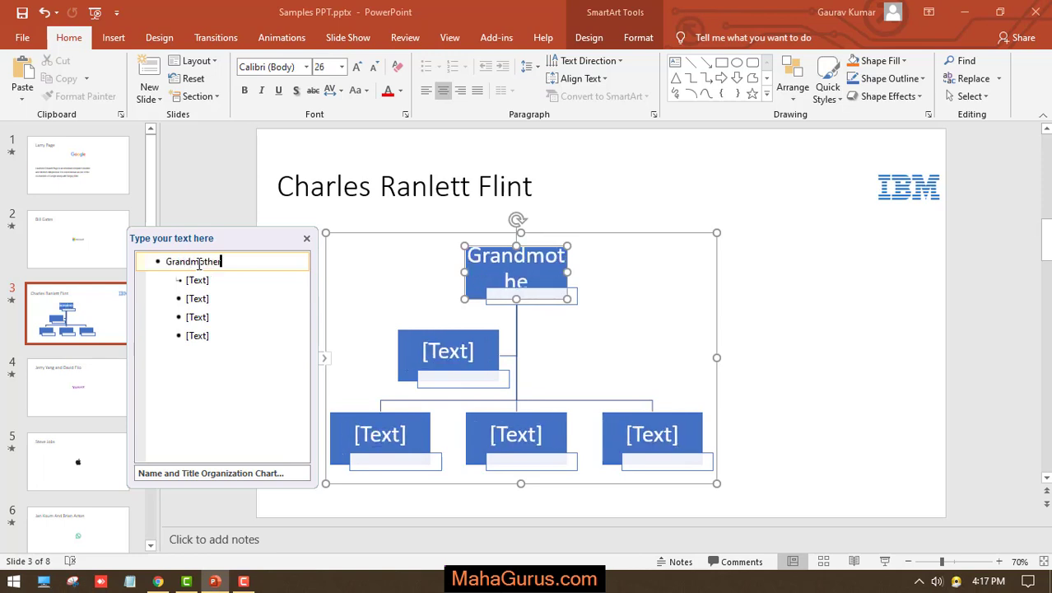
text(r)
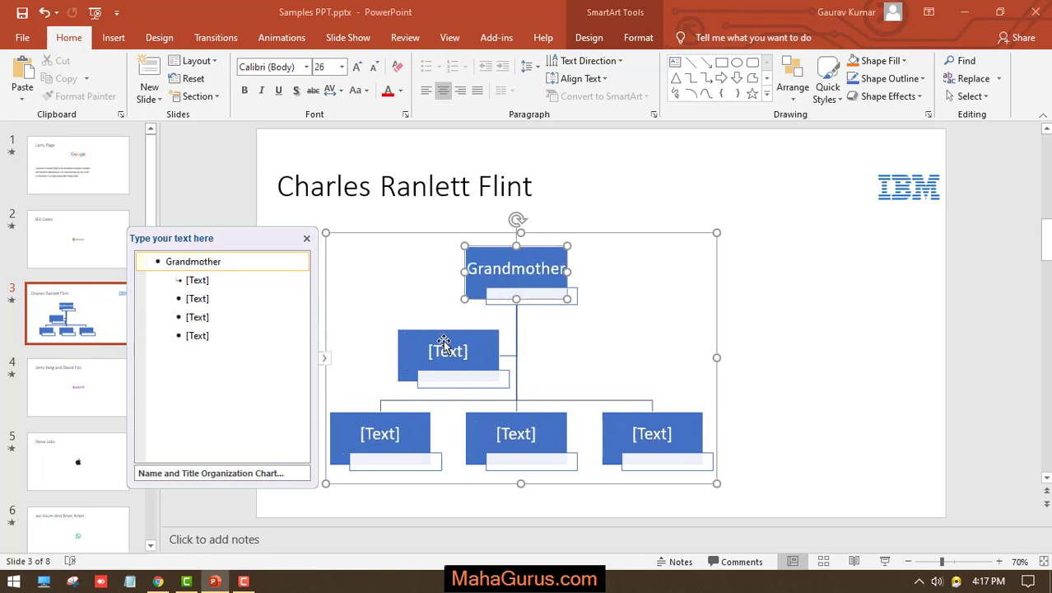
click(449, 348)
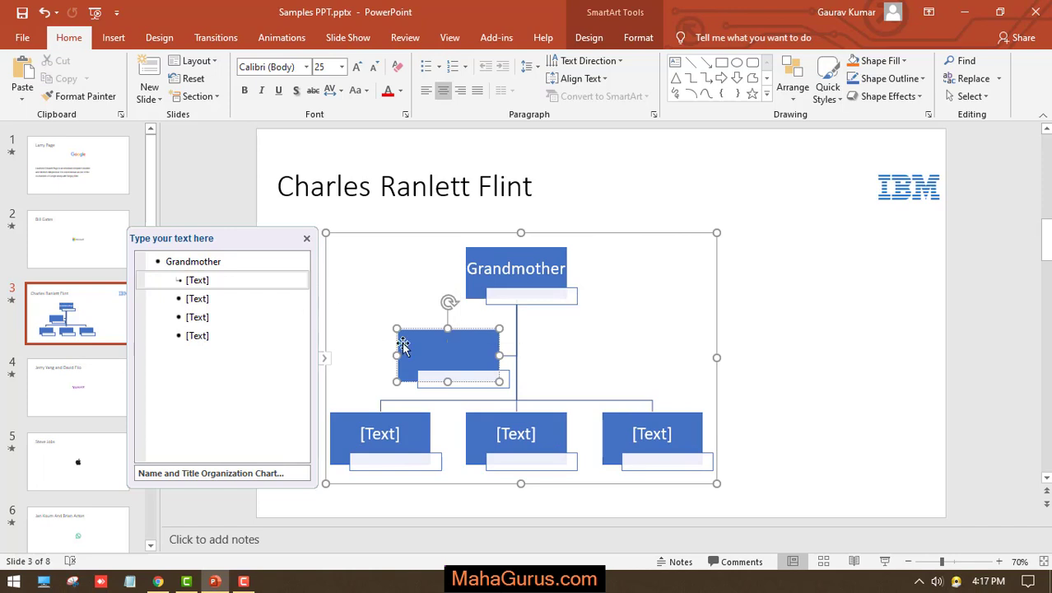
text(o)
key(BackSpace)
text(mothe)
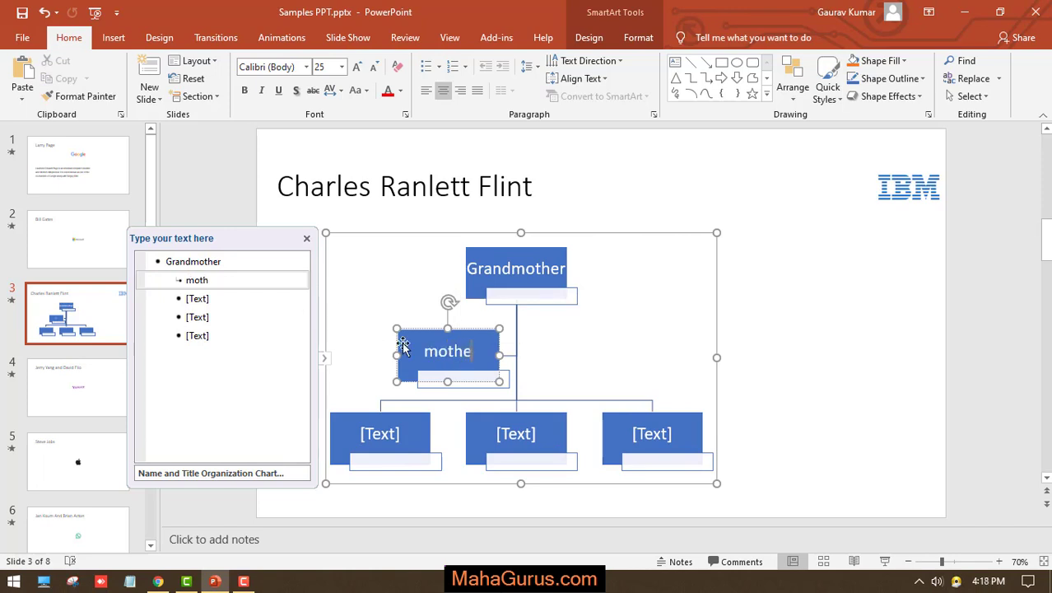
text(r)
Step: Add a fourth bottom-row box and a new blank box after Mother
click(211, 299)
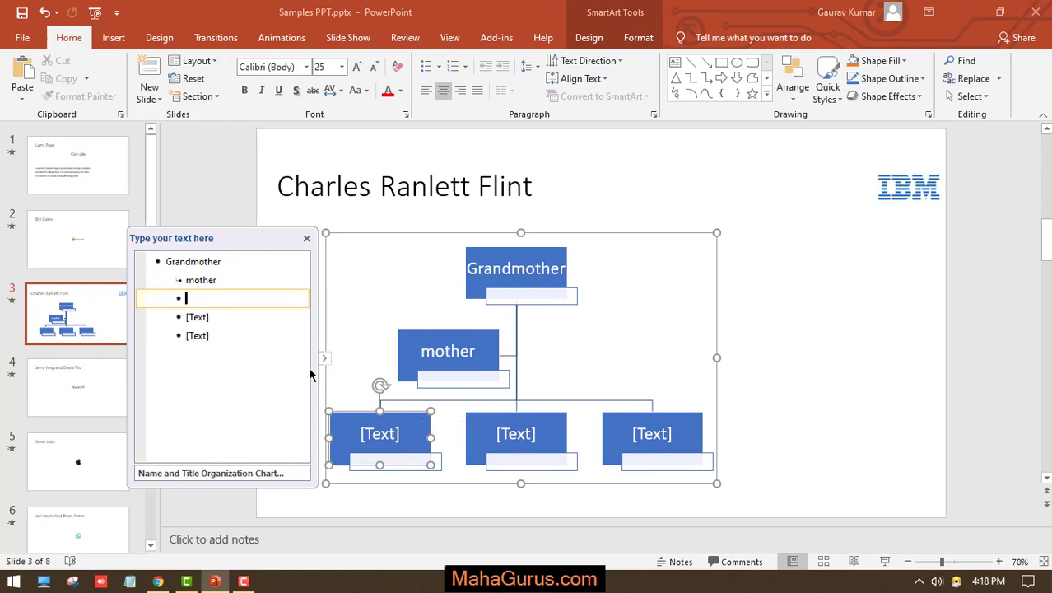
click(246, 337)
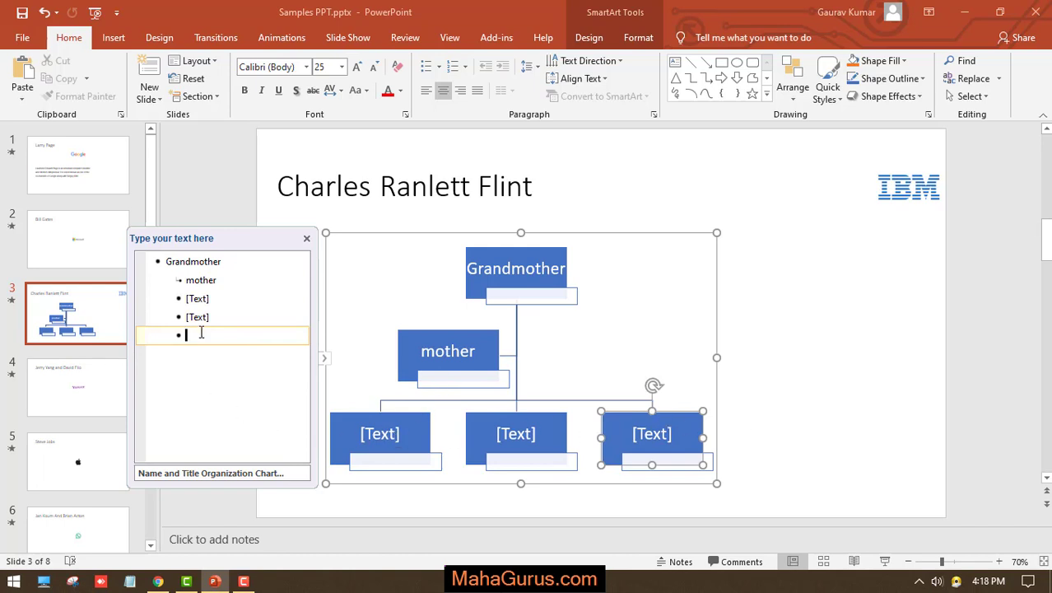
key(Return)
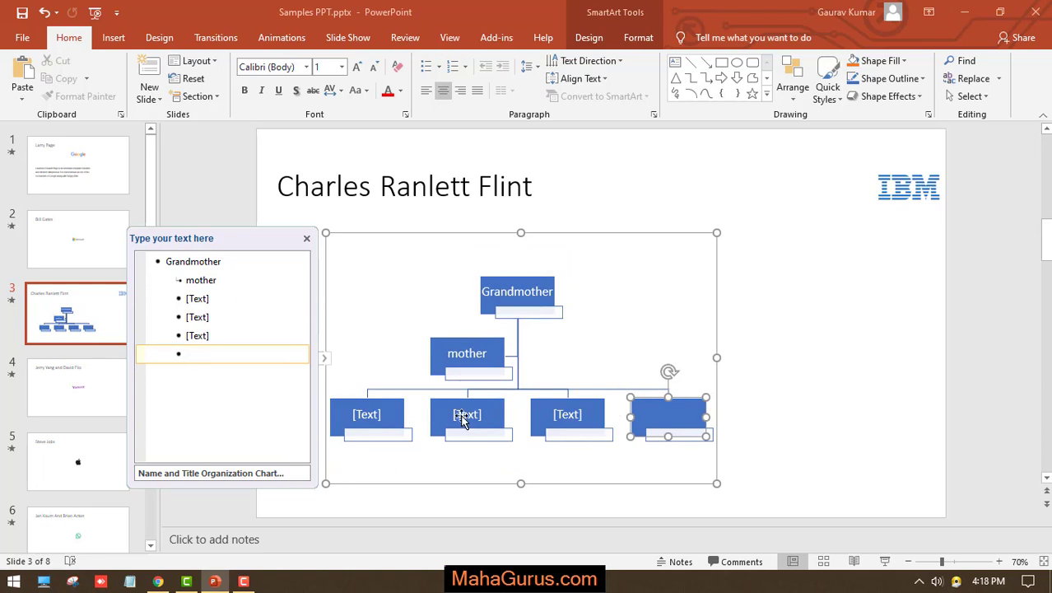
click(219, 281)
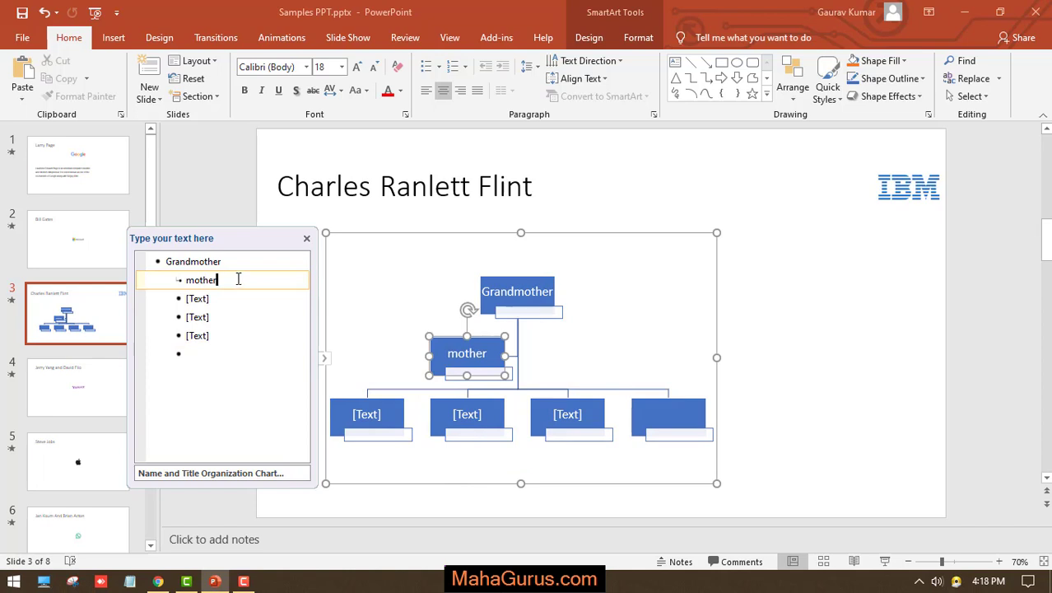
key(Return)
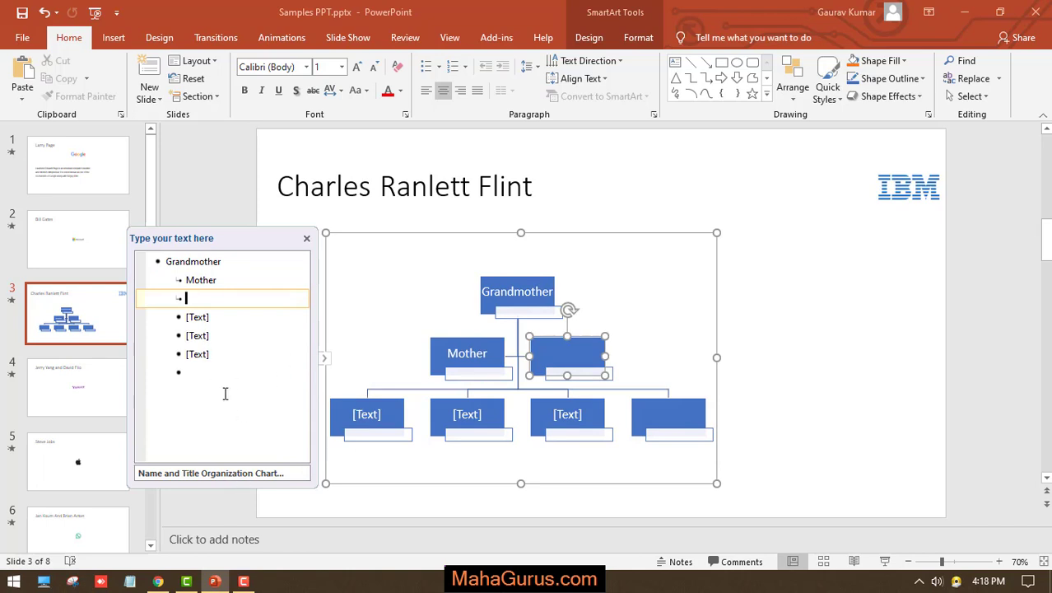
Step: Close the Text Pane and select the whole org chart
click(306, 237)
click(730, 350)
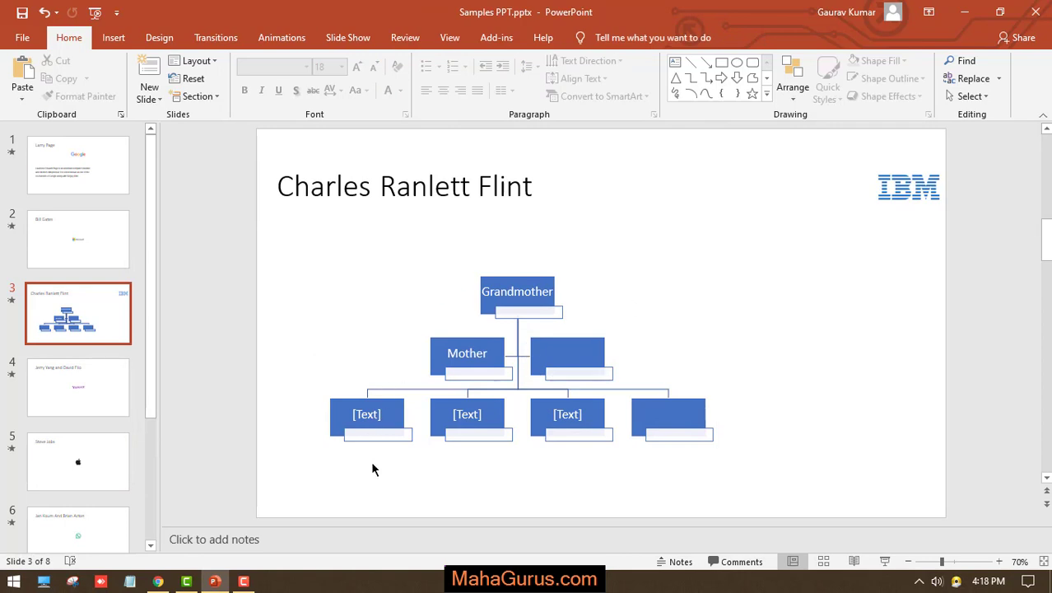
click(468, 403)
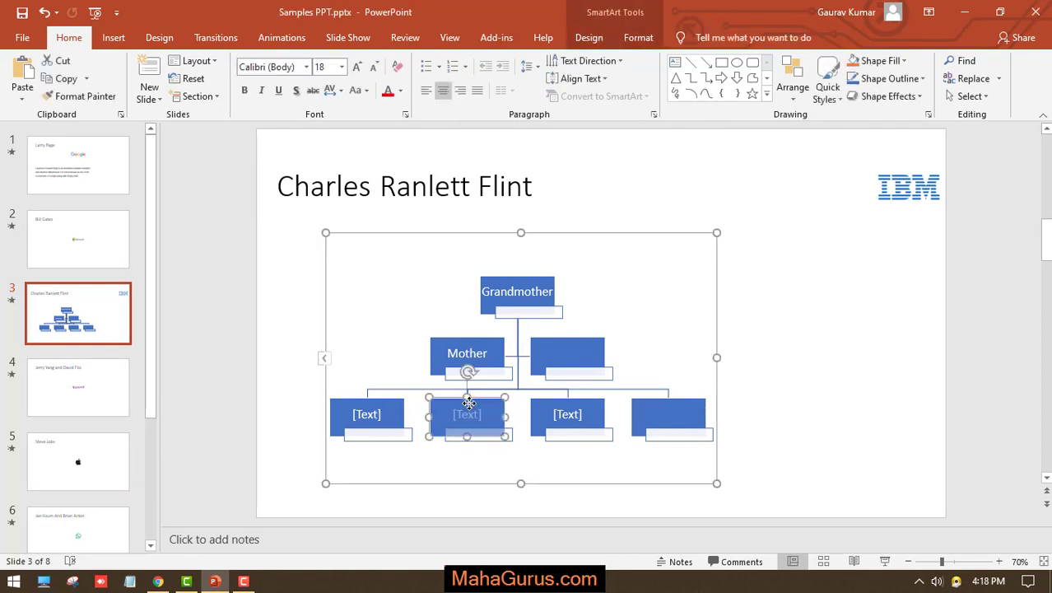
click(544, 290)
click(612, 281)
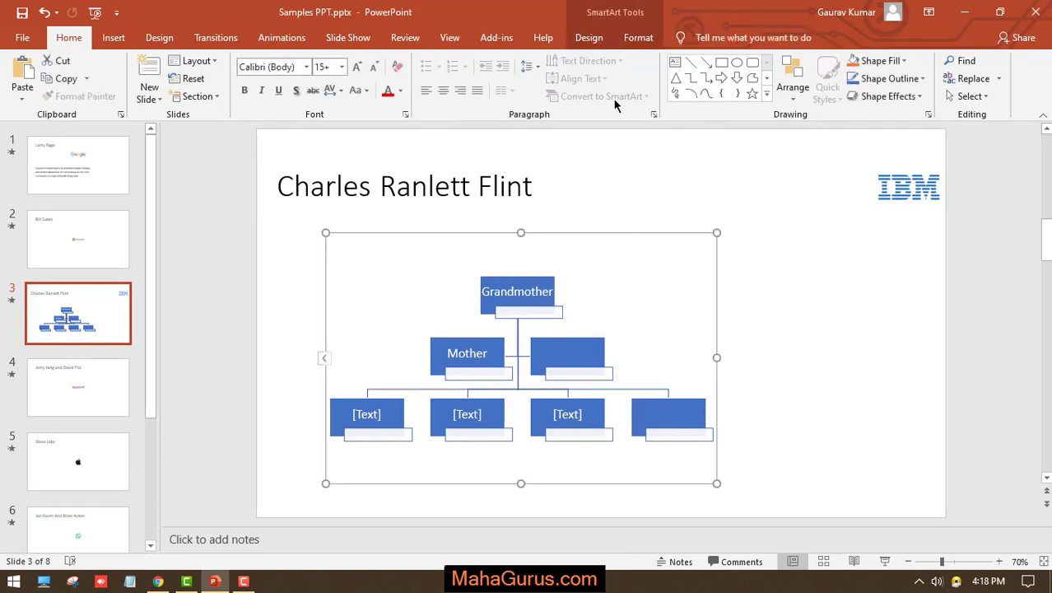
click(589, 37)
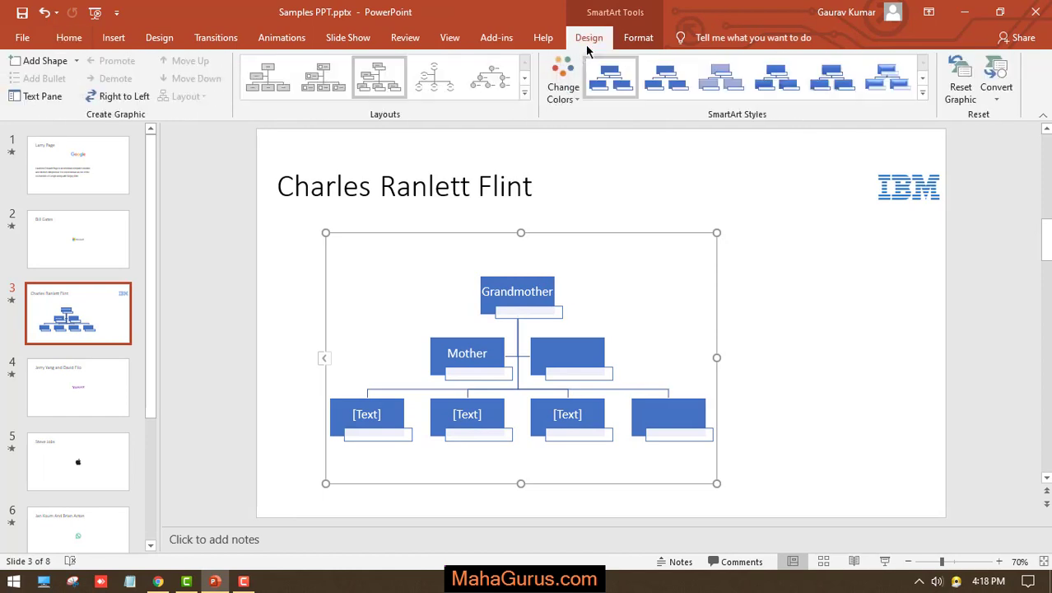
click(762, 300)
click(582, 339)
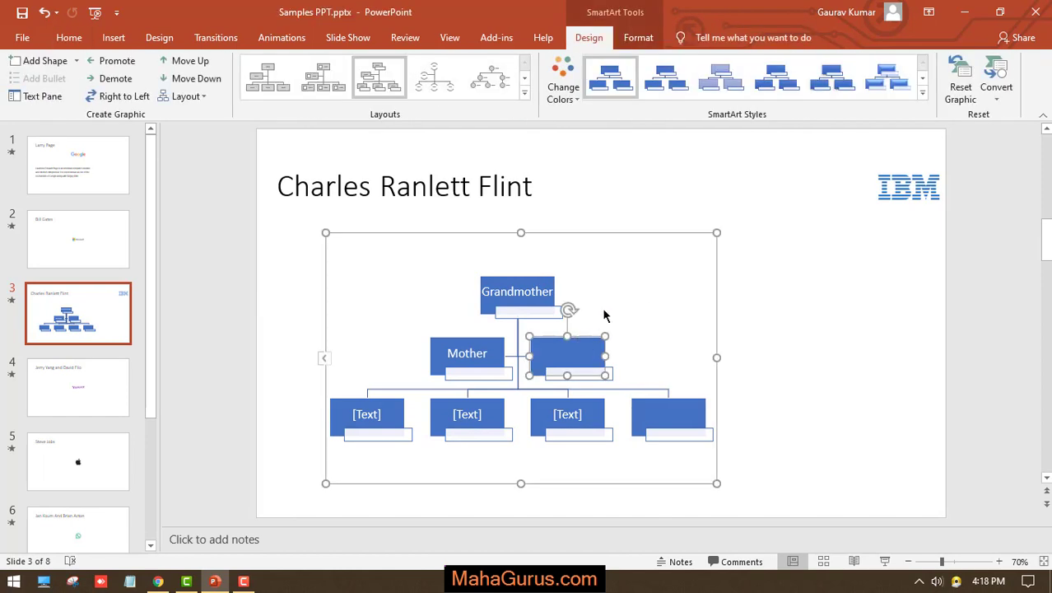
click(603, 309)
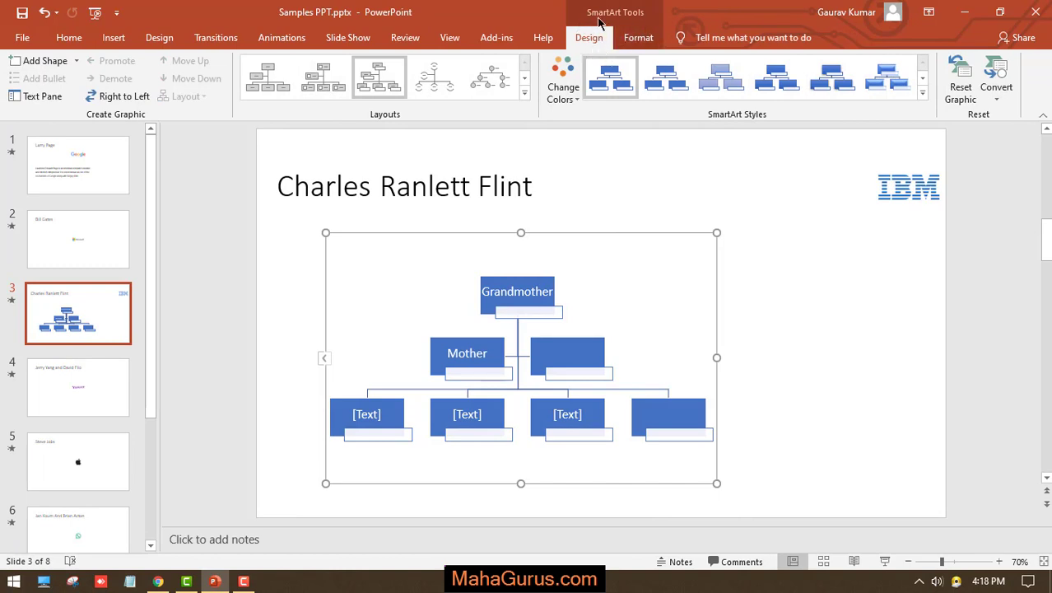
Step: Apply the first Colorful option from Change Colors to the org chart
click(639, 38)
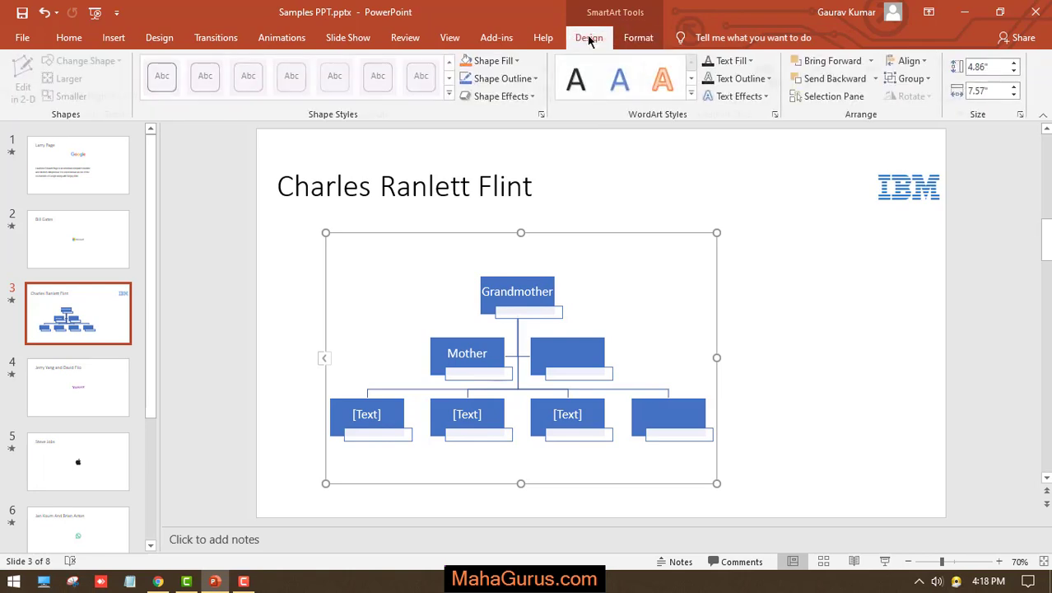
click(590, 39)
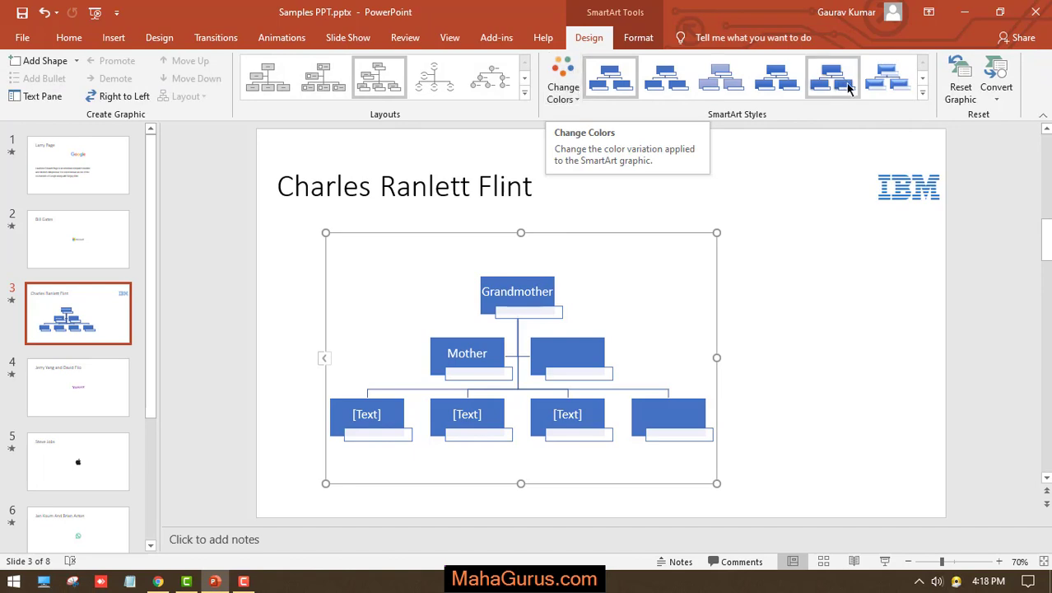
click(565, 82)
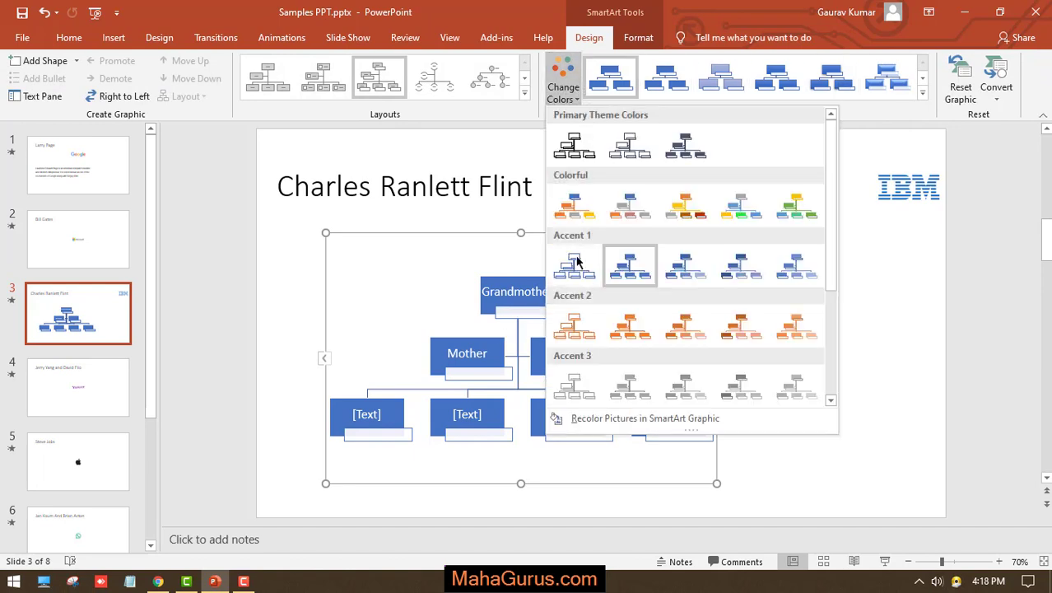
click(572, 210)
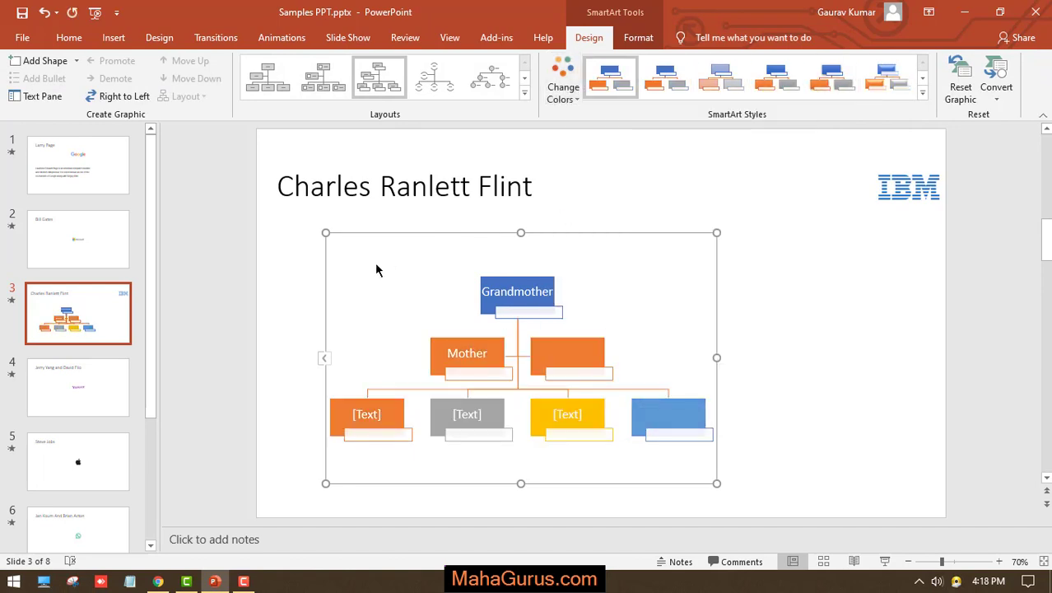
click(650, 41)
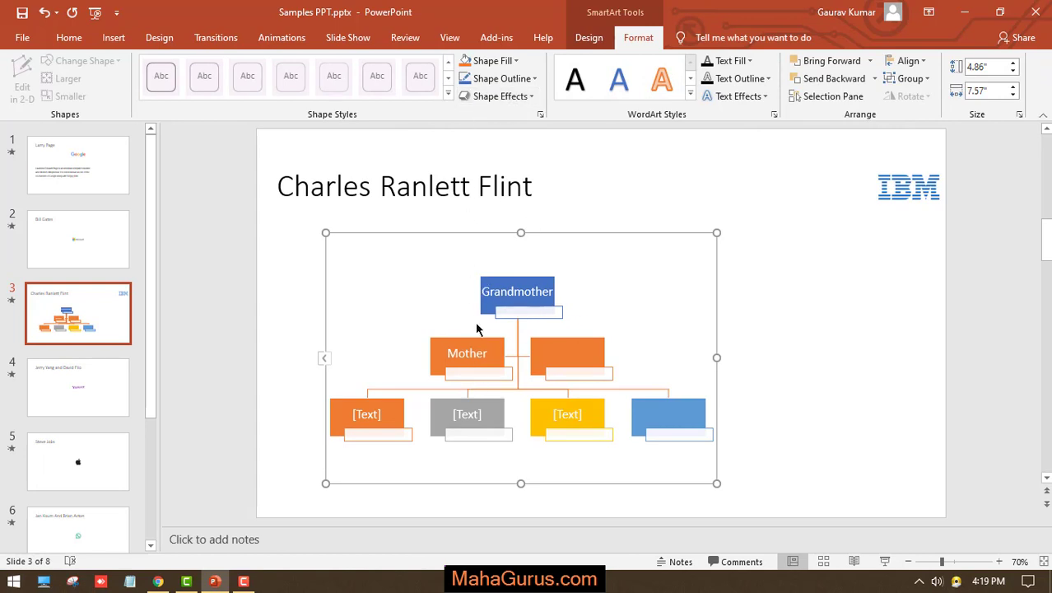
Step: Select the whole org chart and delete it, leaving the title and IBM logo
click(789, 309)
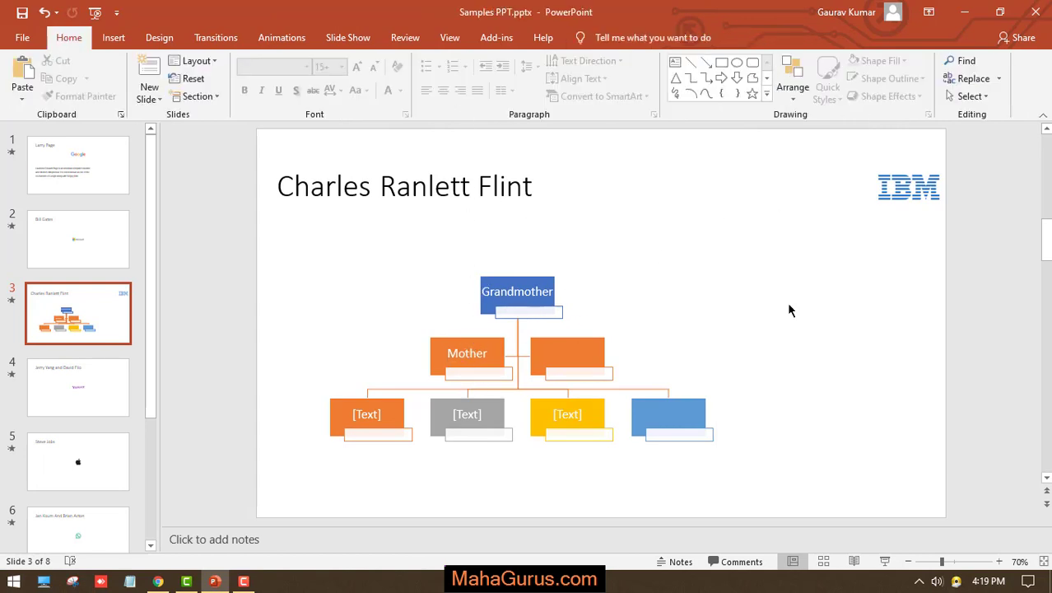
click(557, 311)
key(Delete)
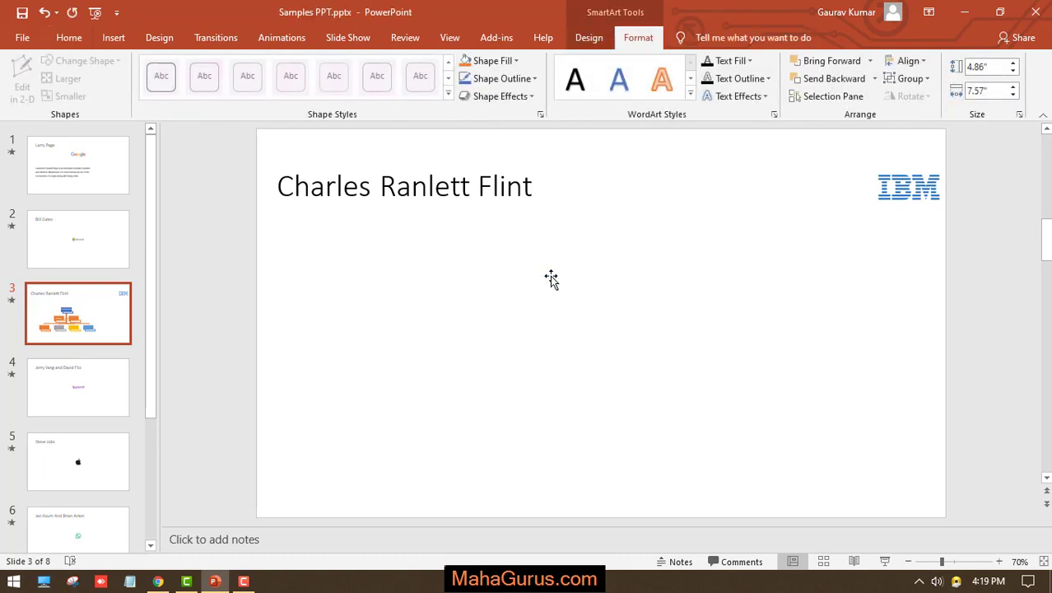